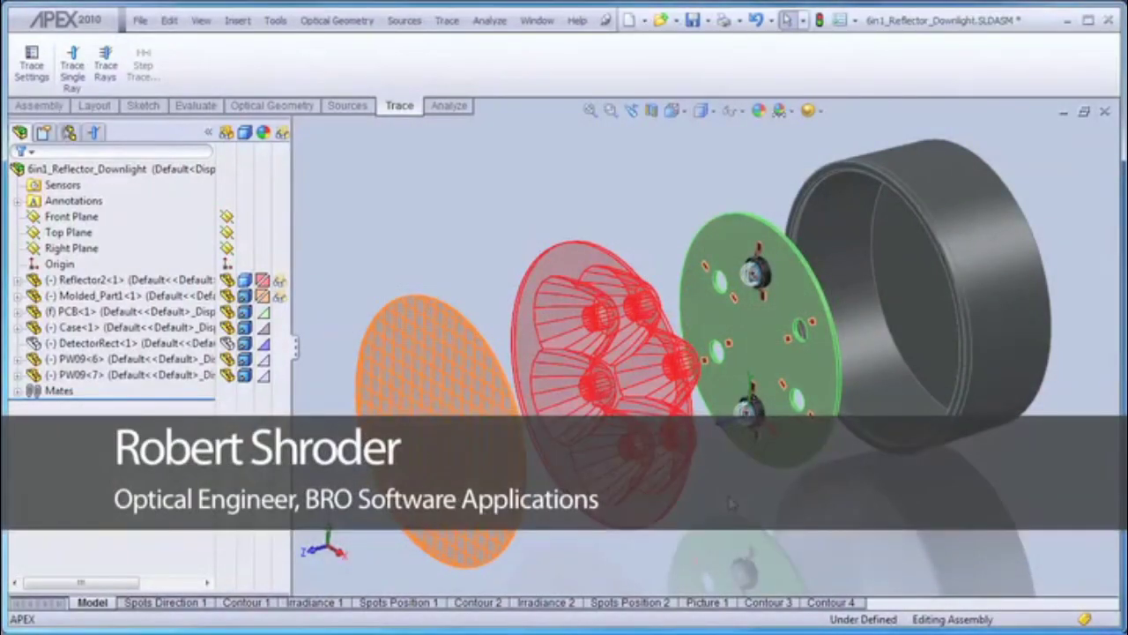
Step: Examine the exploded downlight's diffuser, reflector, circuit board with LEDs and case from several angles and distances
{"action": "middle_click_drag", "start_coordinate": [732, 500], "coordinate": [743, 544]}
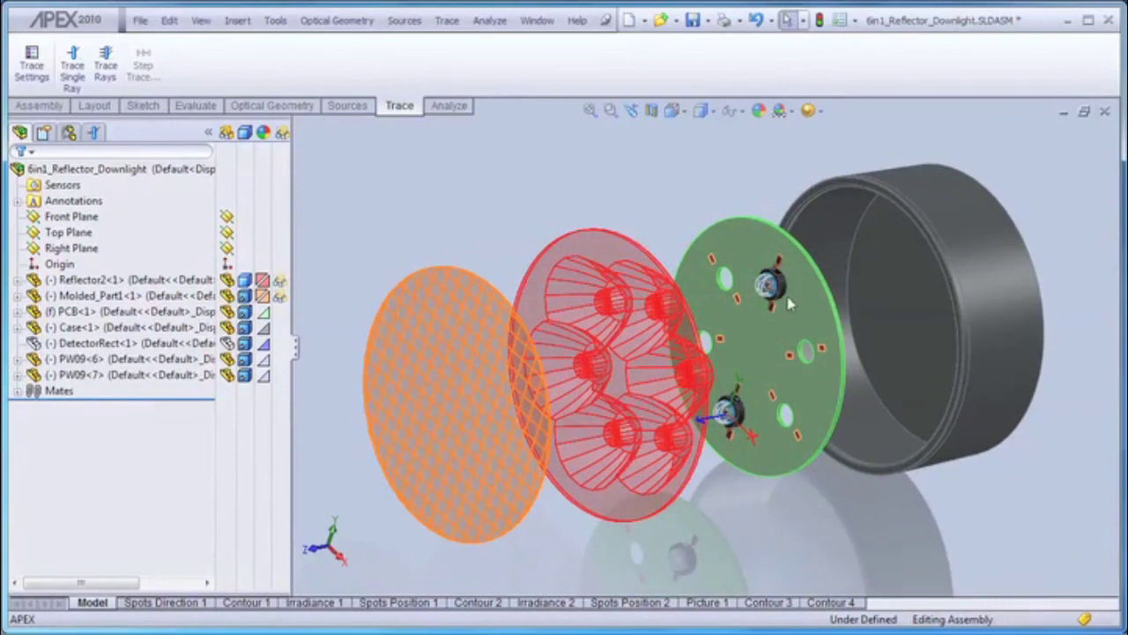
{"action": "scroll", "coordinate": [705, 471], "scroll_direction": "up", "scroll_amount": 5}
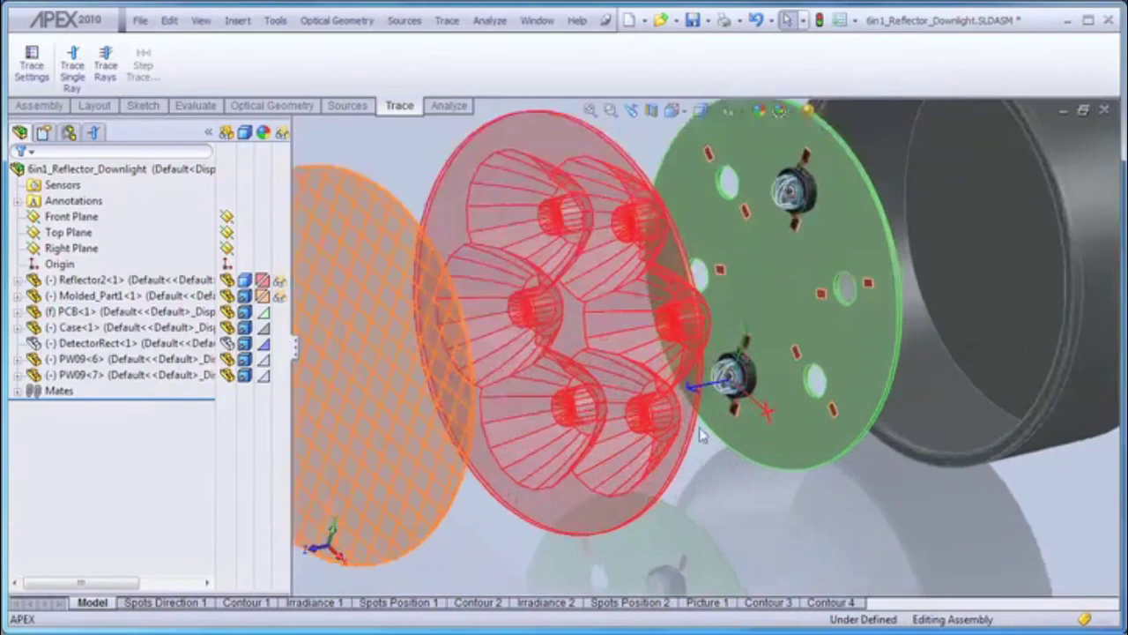
{"action": "scroll", "coordinate": [670, 372], "scroll_direction": "up", "scroll_amount": 4}
{"action": "mouse_move", "coordinate": [733, 494]}
{"action": "middle_mouse_down"}
{"action": "mouse_move", "coordinate": [650, 494]}
{"action": "mouse_move", "coordinate": [746, 499]}
{"action": "middle_mouse_up"}
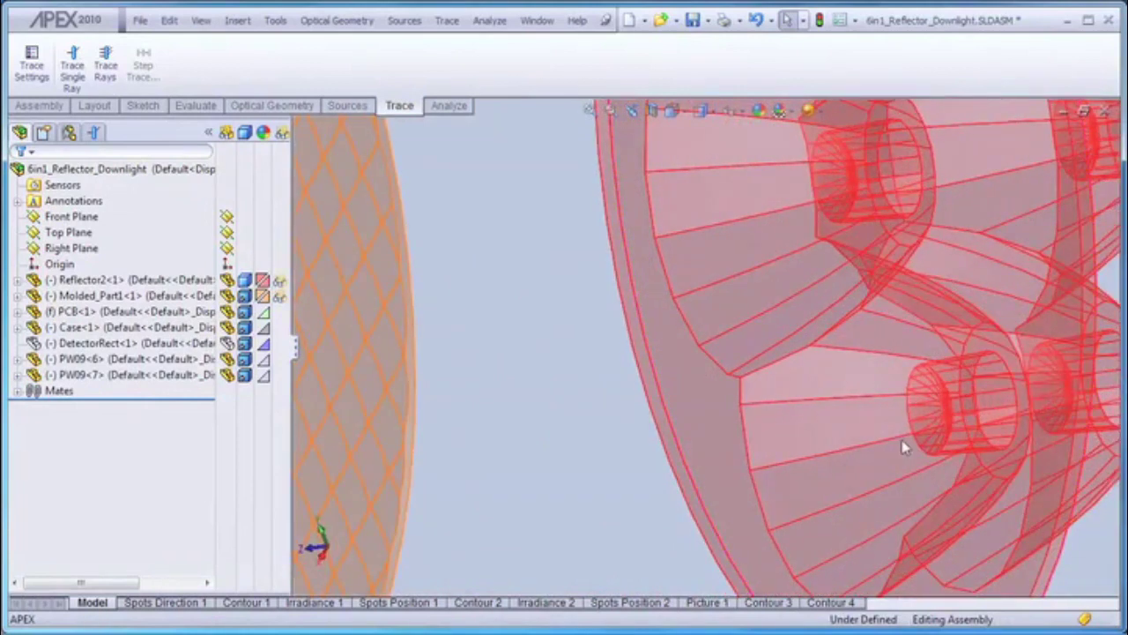
{"action": "scroll", "coordinate": [904, 448], "scroll_direction": "up", "scroll_amount": 3}
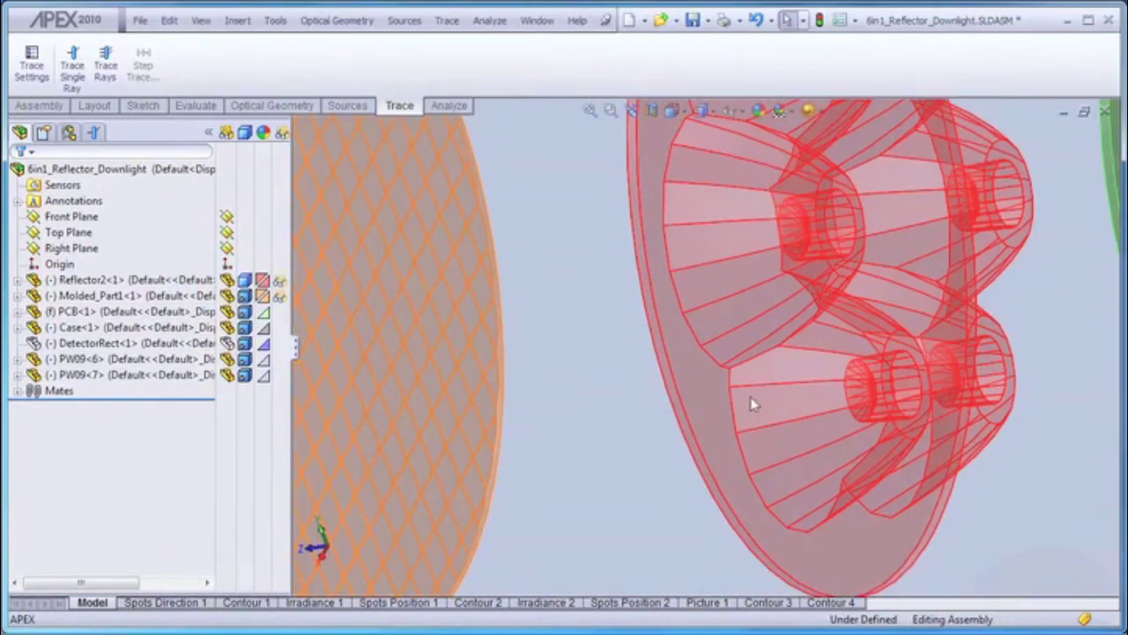
{"action": "middle_click_drag", "start_coordinate": [573, 461], "coordinate": [646, 461]}
{"action": "scroll", "coordinate": [646, 461], "scroll_direction": "up", "scroll_amount": 5}
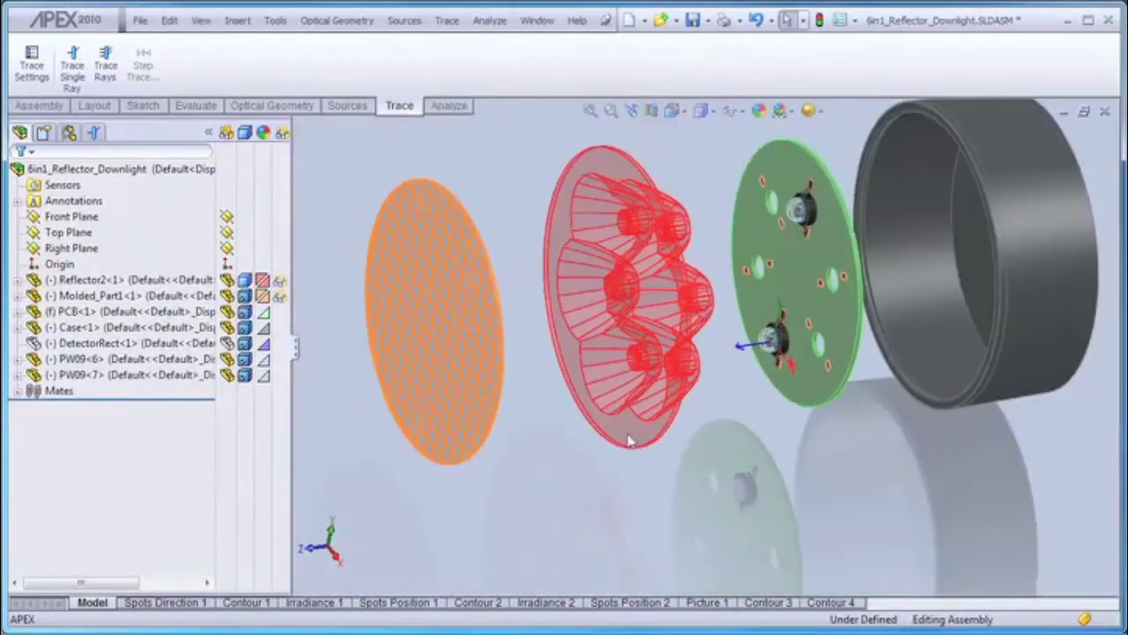
{"action": "scroll", "coordinate": [438, 328], "scroll_direction": "down", "scroll_amount": 1}
{"action": "scroll", "coordinate": [438, 326], "scroll_direction": "down", "scroll_amount": 2}
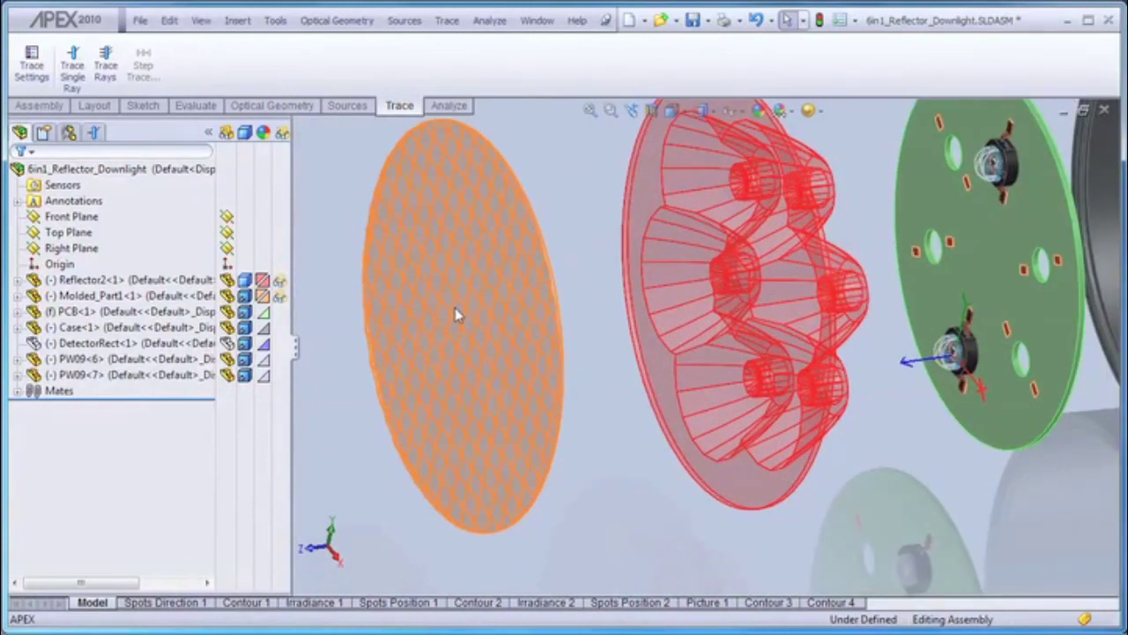
{"action": "scroll", "coordinate": [919, 413], "scroll_direction": "up", "scroll_amount": 3}
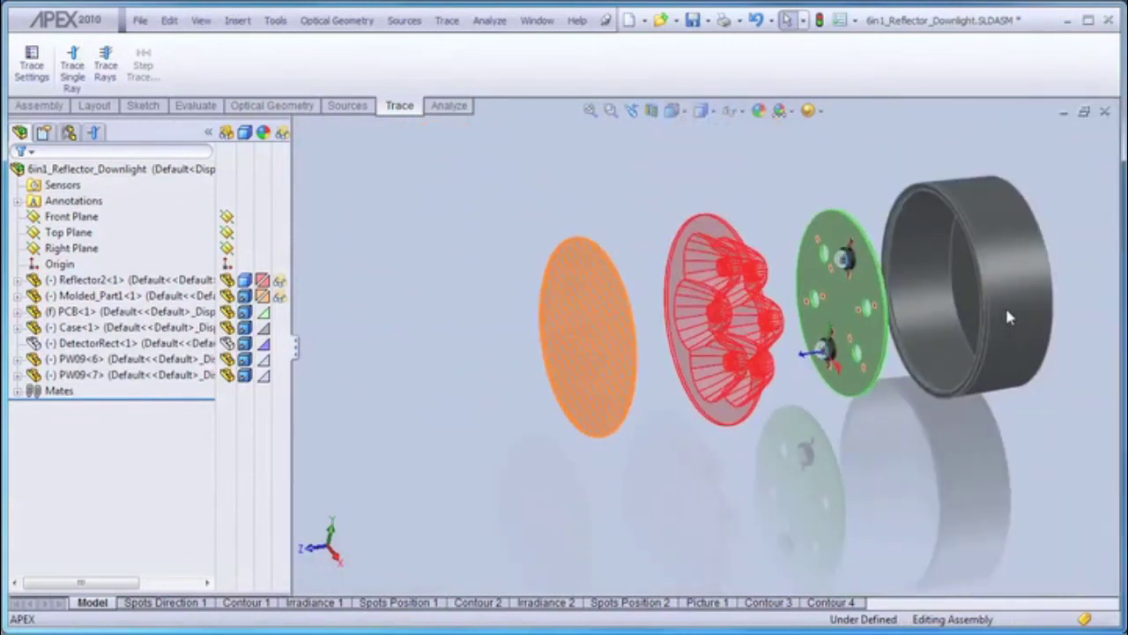
{"action": "scroll", "coordinate": [1007, 310], "scroll_direction": "down", "scroll_amount": 2}
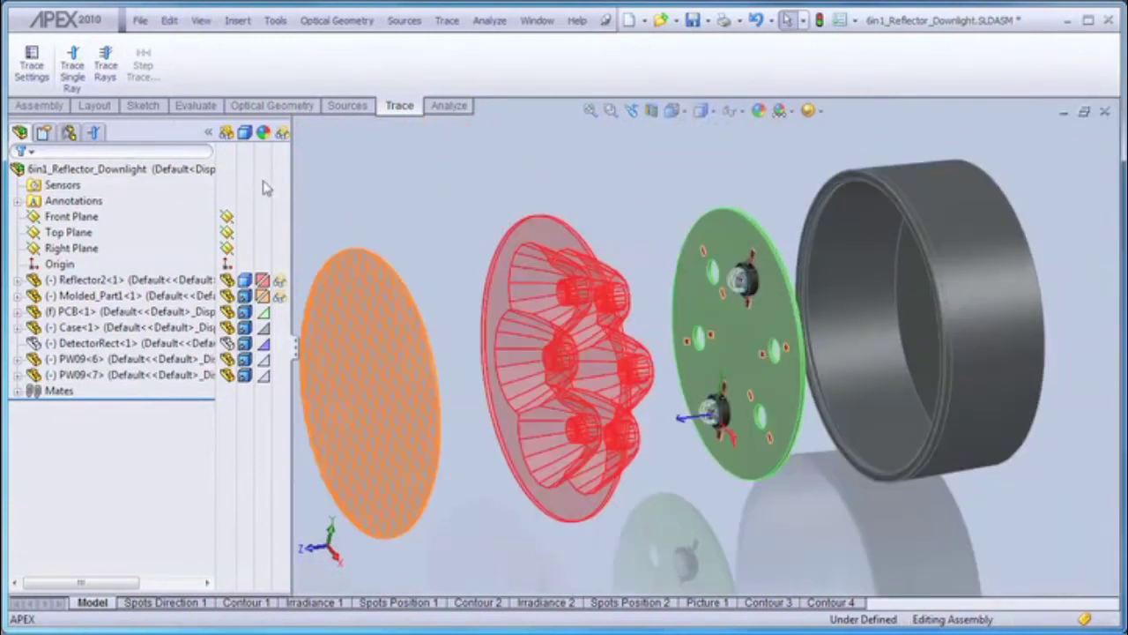
Step: Collapse the assembly's exploded view in the Default configuration
{"action": "left_click", "coordinate": [71, 134]}
{"action": "left_click", "coordinate": [70, 202]}
{"action": "right_click", "coordinate": [72, 203]}
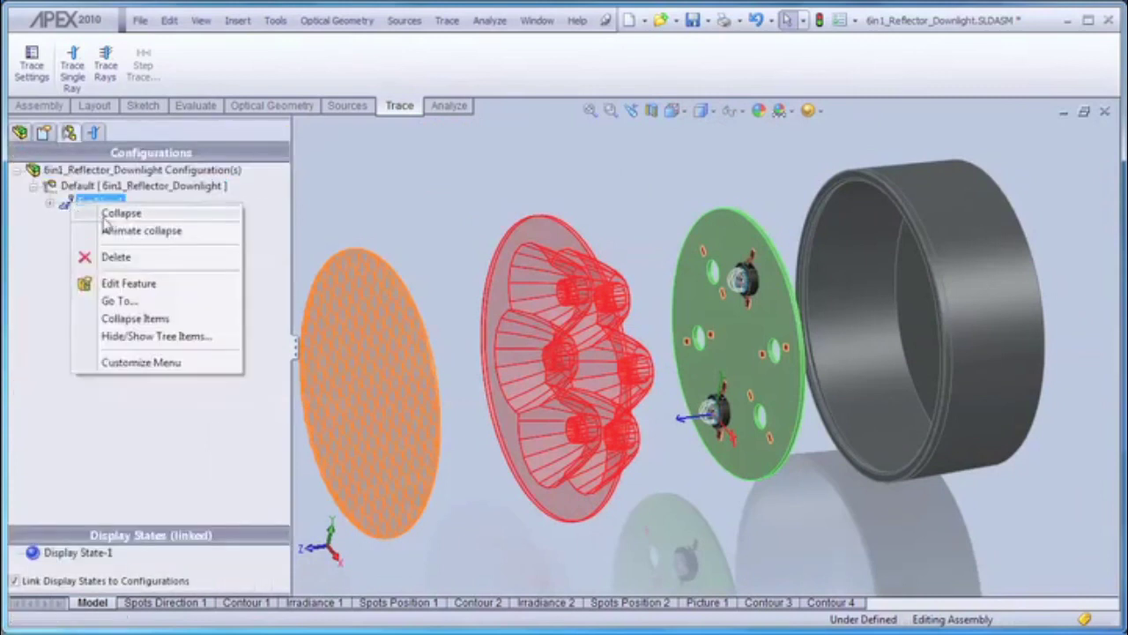
{"action": "left_click", "coordinate": [113, 215]}
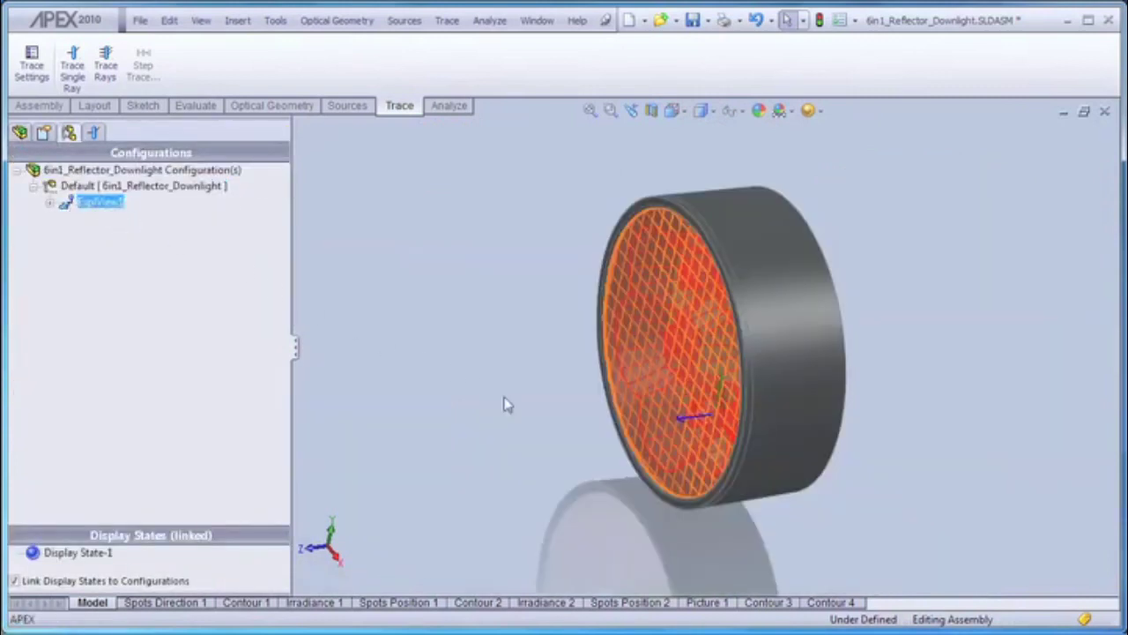
Step: Inspect the collapsed downlight at an angle and from the standard front view
{"action": "middle_click_drag", "start_coordinate": [536, 441], "coordinate": [565, 429]}
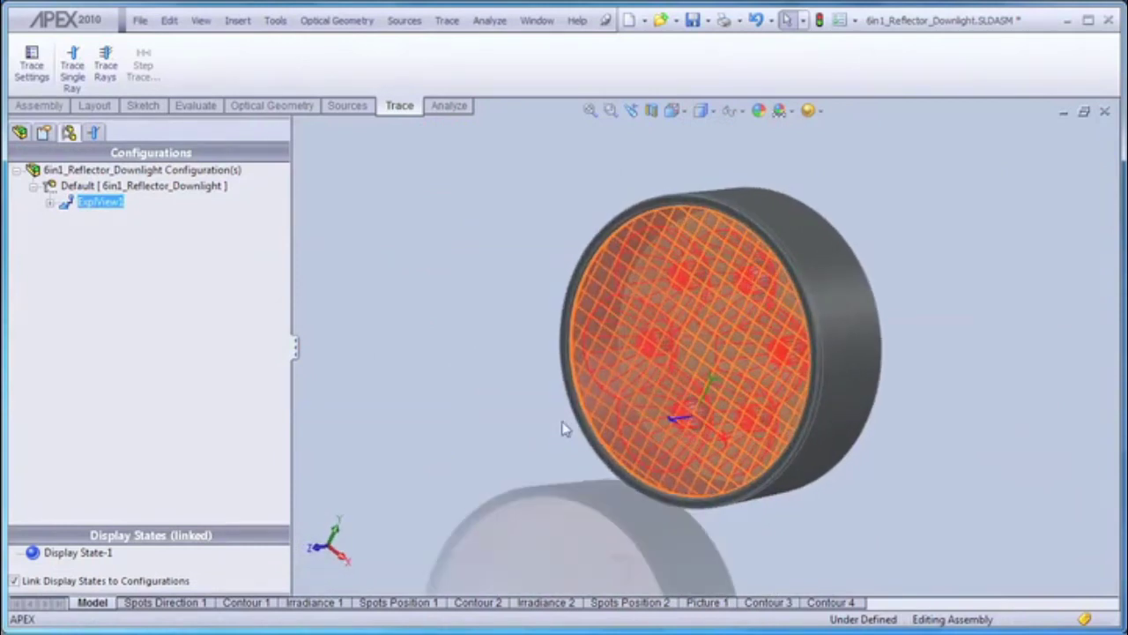
{"action": "left_click", "coordinate": [681, 111]}
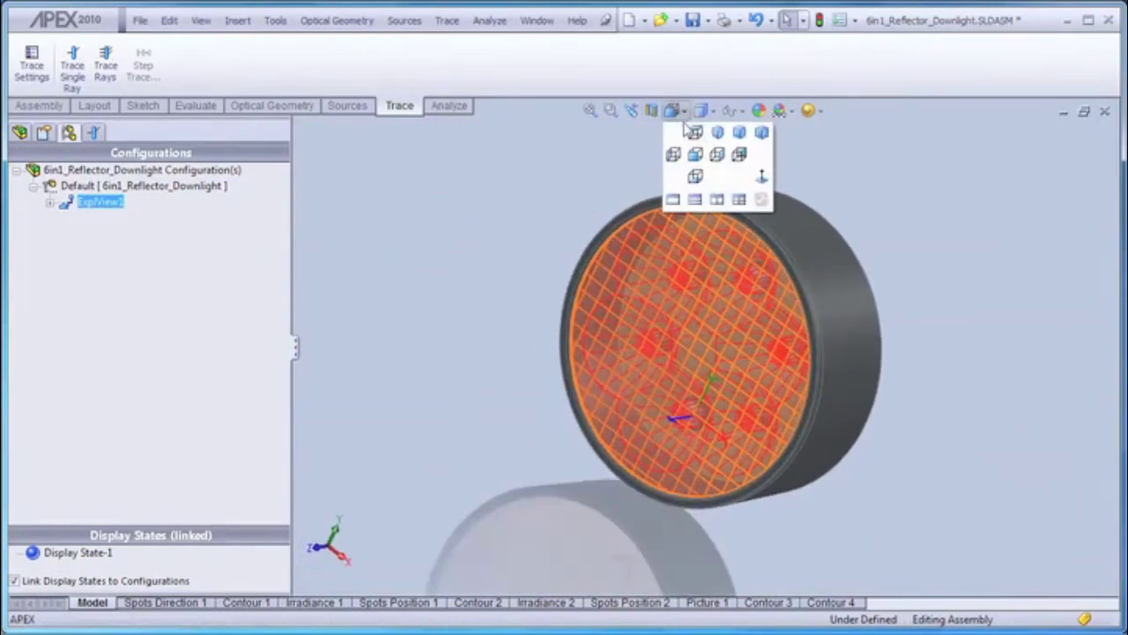
{"action": "left_click", "coordinate": [695, 155]}
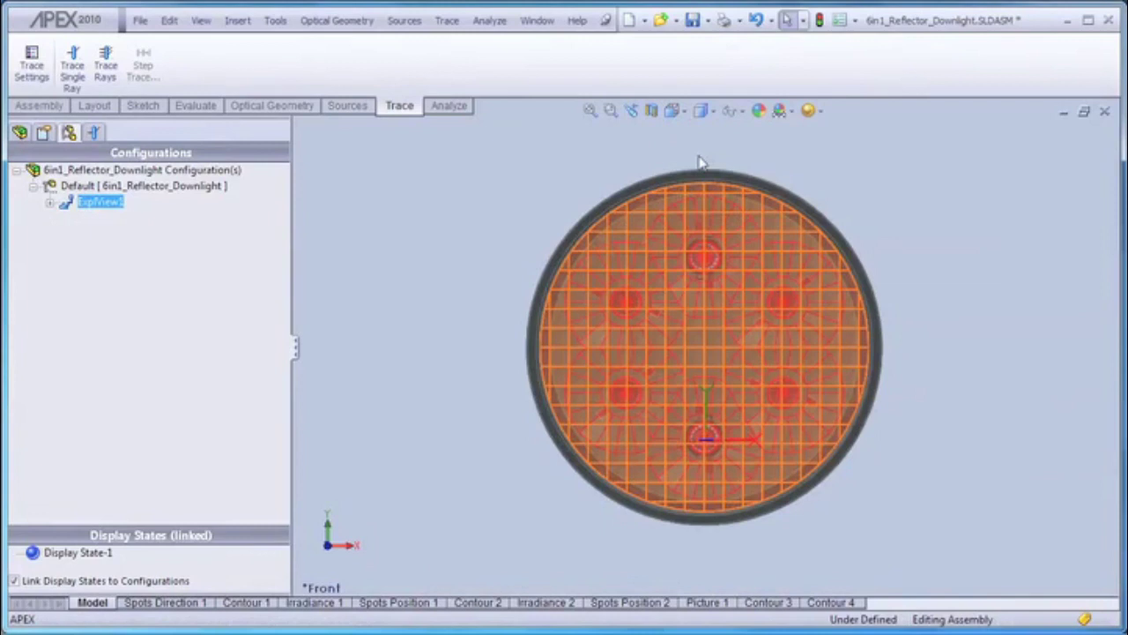
{"action": "scroll", "coordinate": [712, 267], "scroll_direction": "down", "scroll_amount": 10}
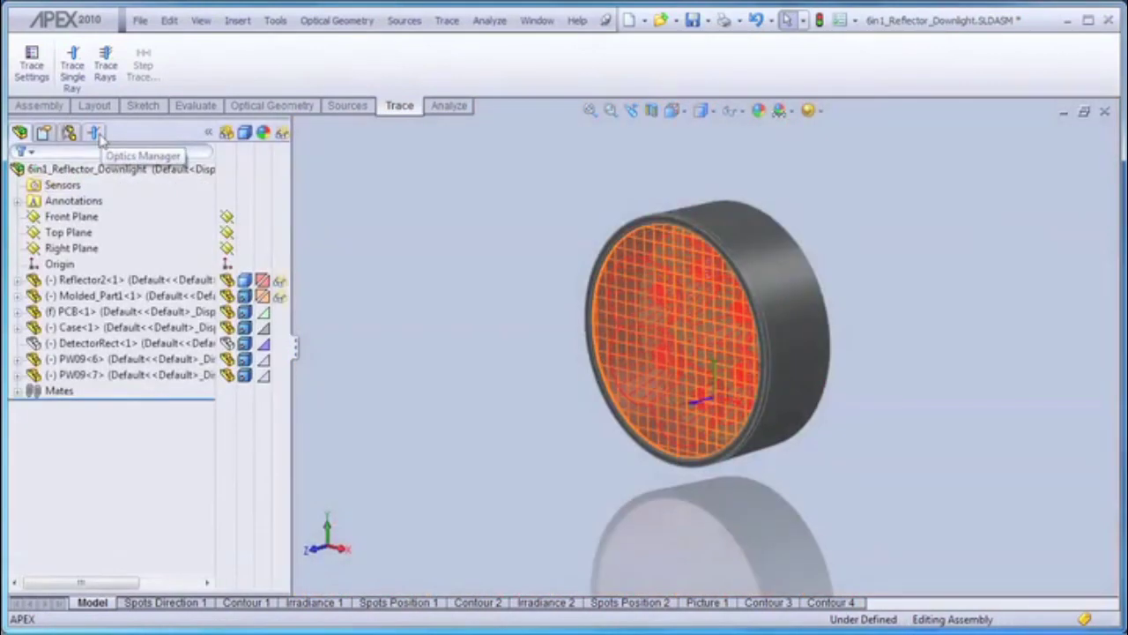
Step: Make the Case component transparent and inspect the parts inside the housing from the side
{"action": "left_click", "coordinate": [278, 327]}
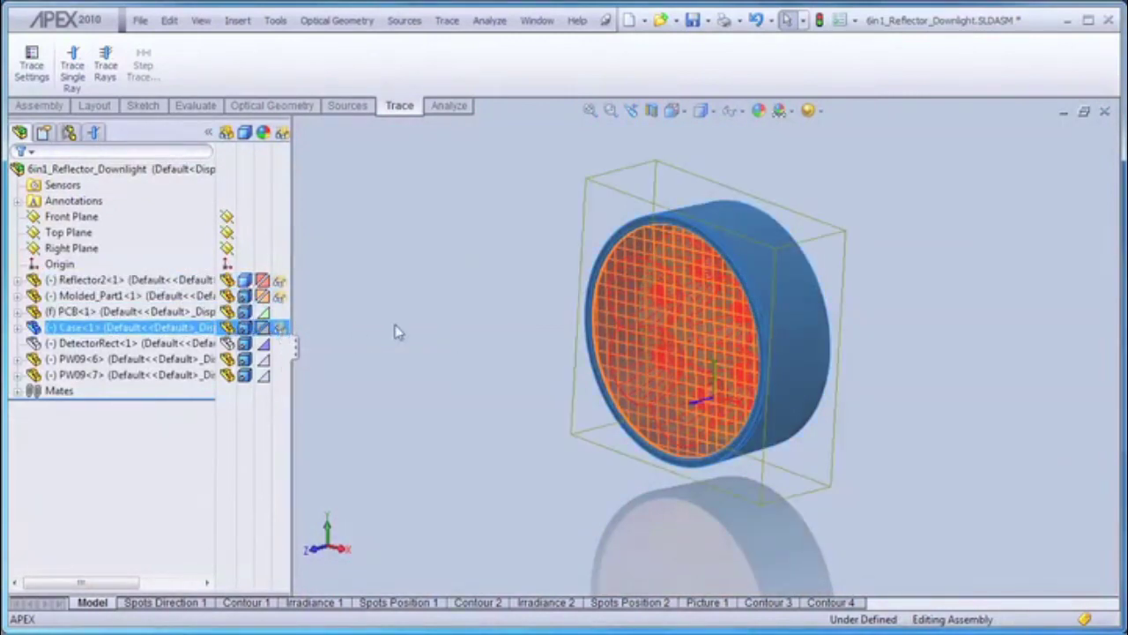
{"action": "left_click", "coordinate": [533, 412]}
{"action": "middle_click_drag", "start_coordinate": [710, 504], "coordinate": [692, 489]}
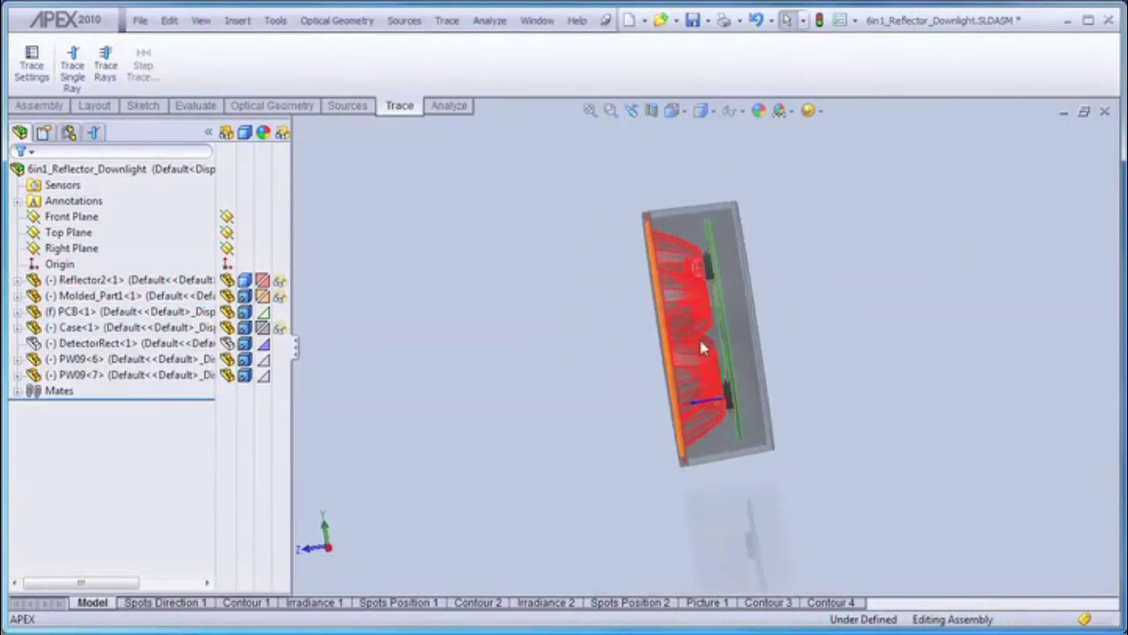
{"action": "scroll", "coordinate": [705, 336], "scroll_direction": "down", "scroll_amount": 3}
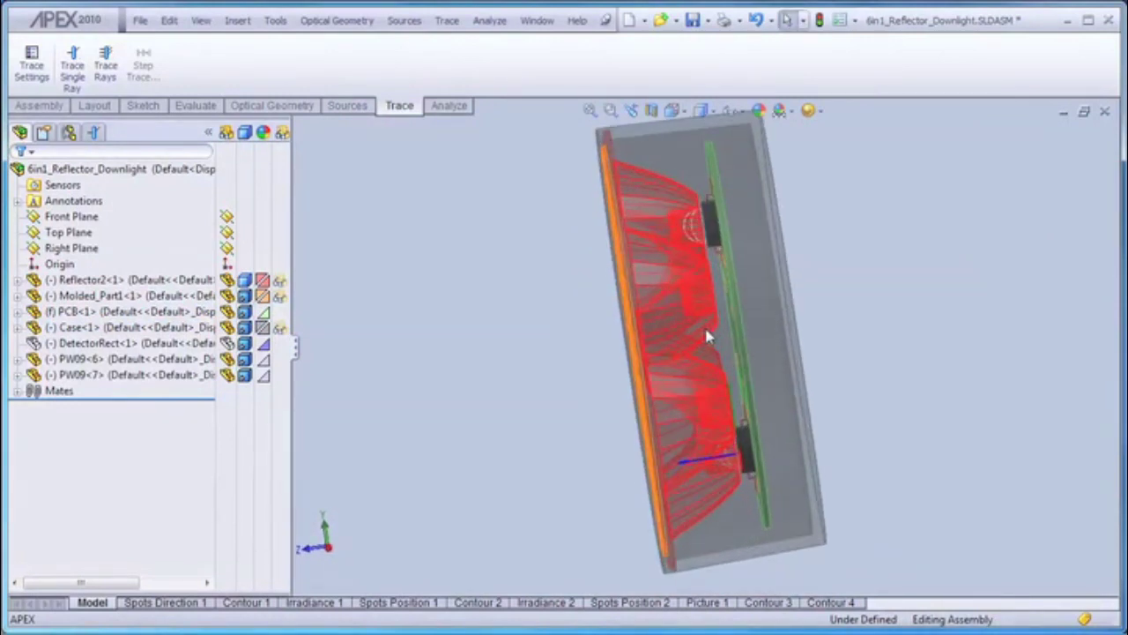
Step: Display the stored rays of Raytrace_3 and examine their paths through the downlight
{"action": "left_click", "coordinate": [94, 133]}
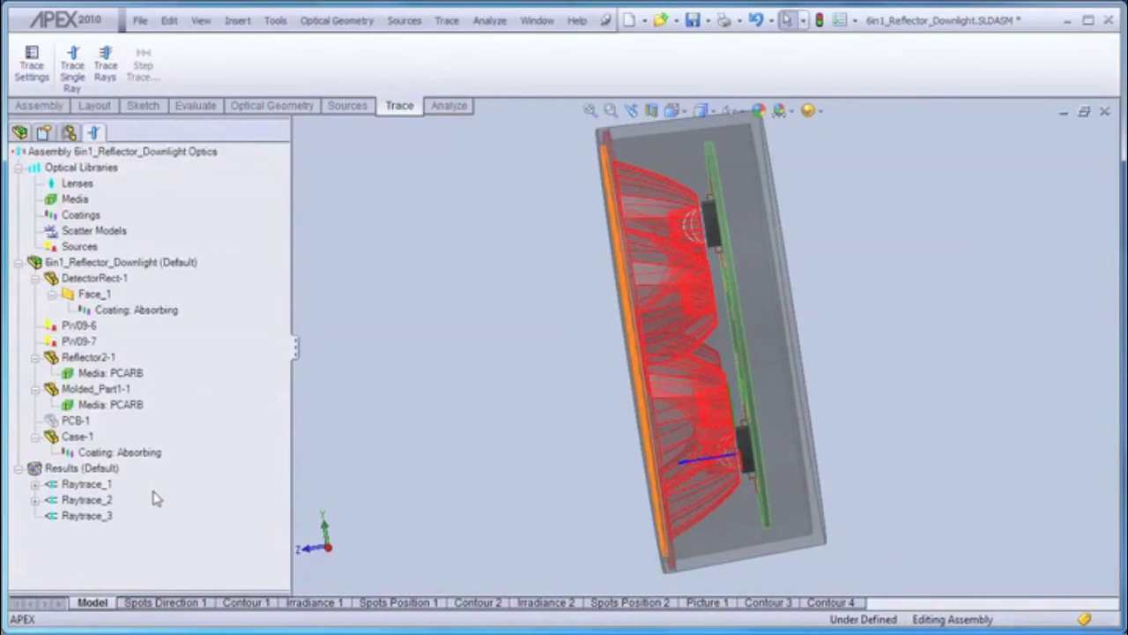
{"action": "left_click", "coordinate": [55, 518]}
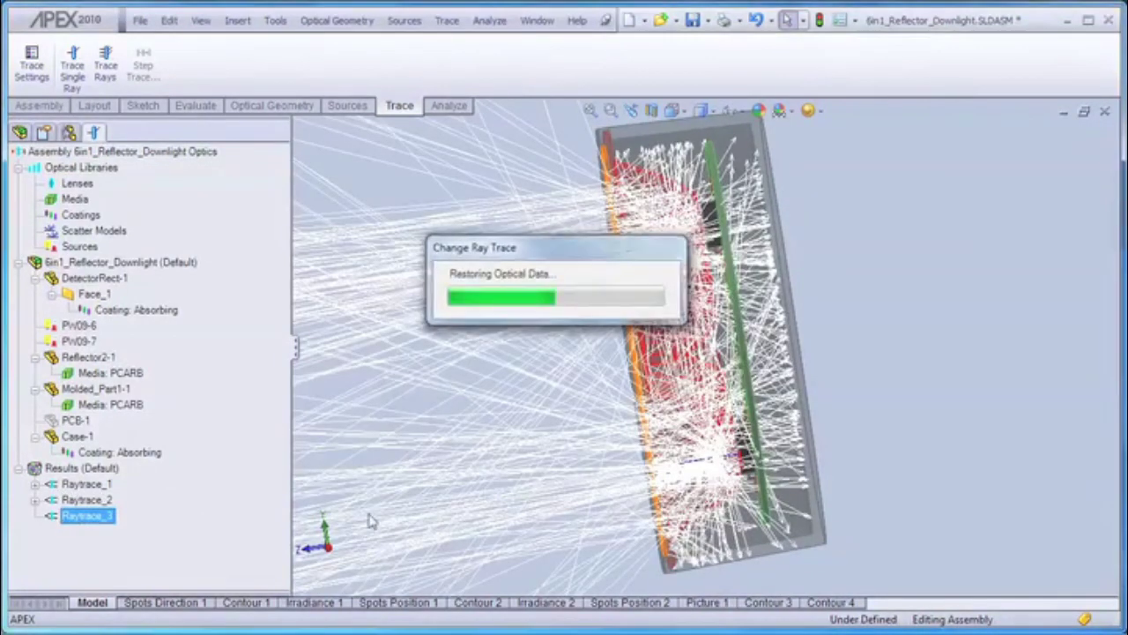
{"action": "middle_click_drag", "start_coordinate": [593, 498], "coordinate": [658, 476]}
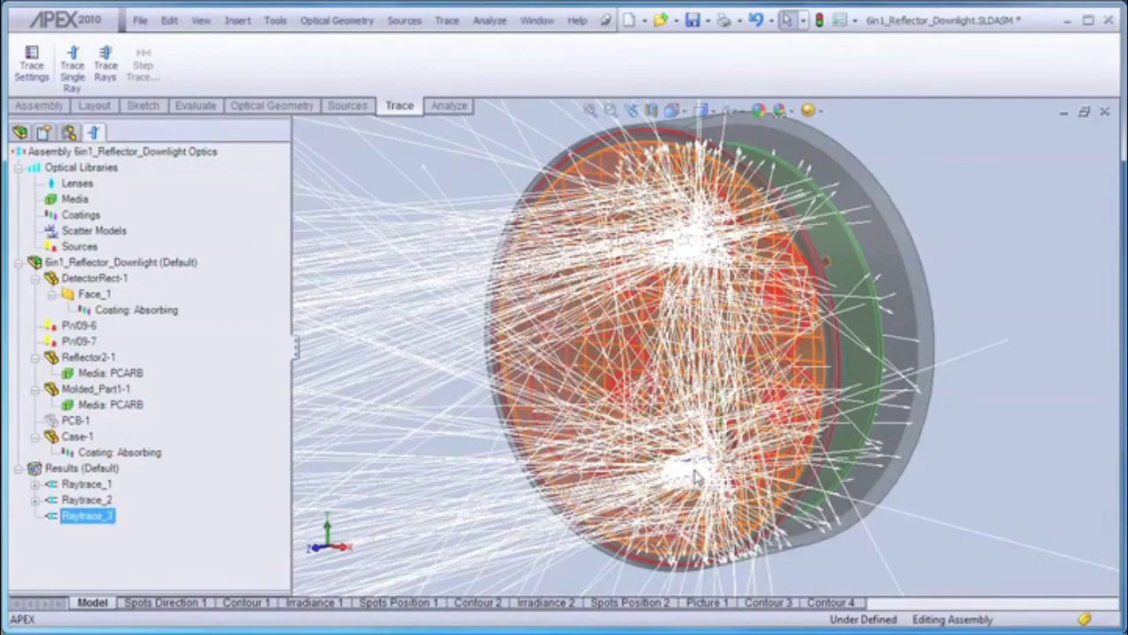
{"action": "scroll", "coordinate": [697, 476], "scroll_direction": "up", "scroll_amount": 5}
{"action": "middle_click_drag", "start_coordinate": [785, 463], "coordinate": [749, 475]}
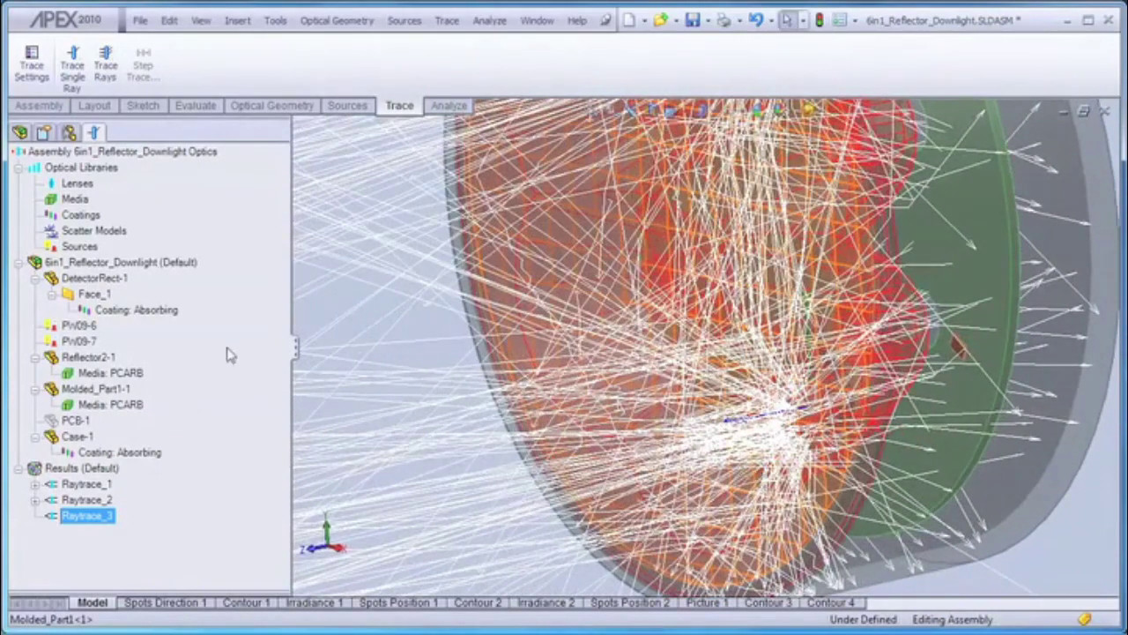
Step: Make the Reflector2 component opaque and examine the traced rays around the downlight from several angles
{"action": "left_click", "coordinate": [19, 132]}
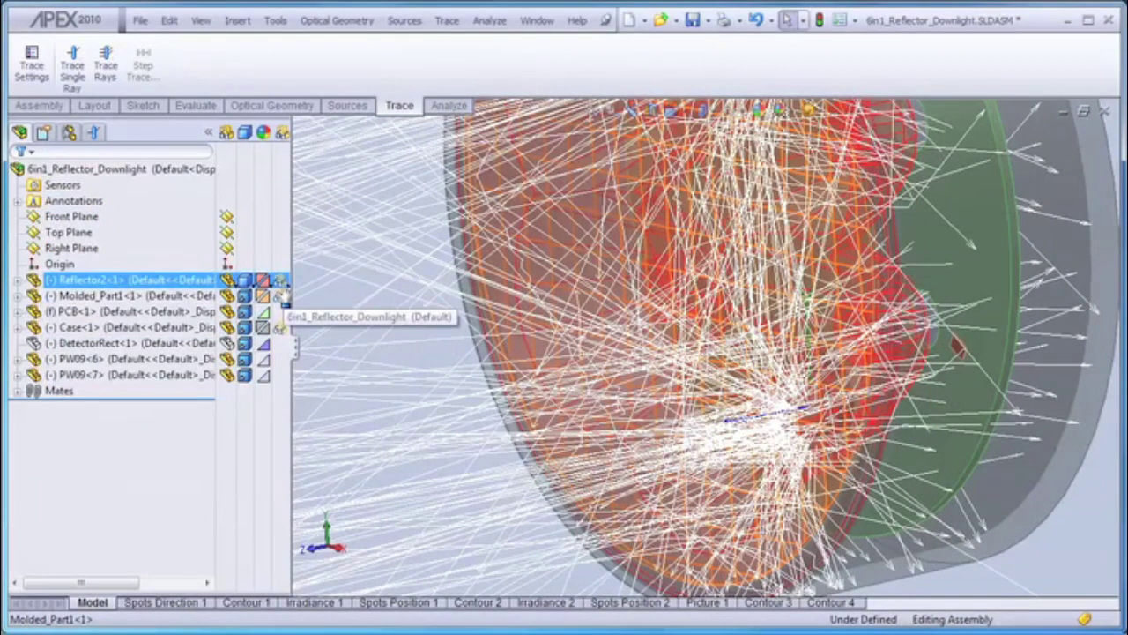
{"action": "left_click", "coordinate": [281, 282]}
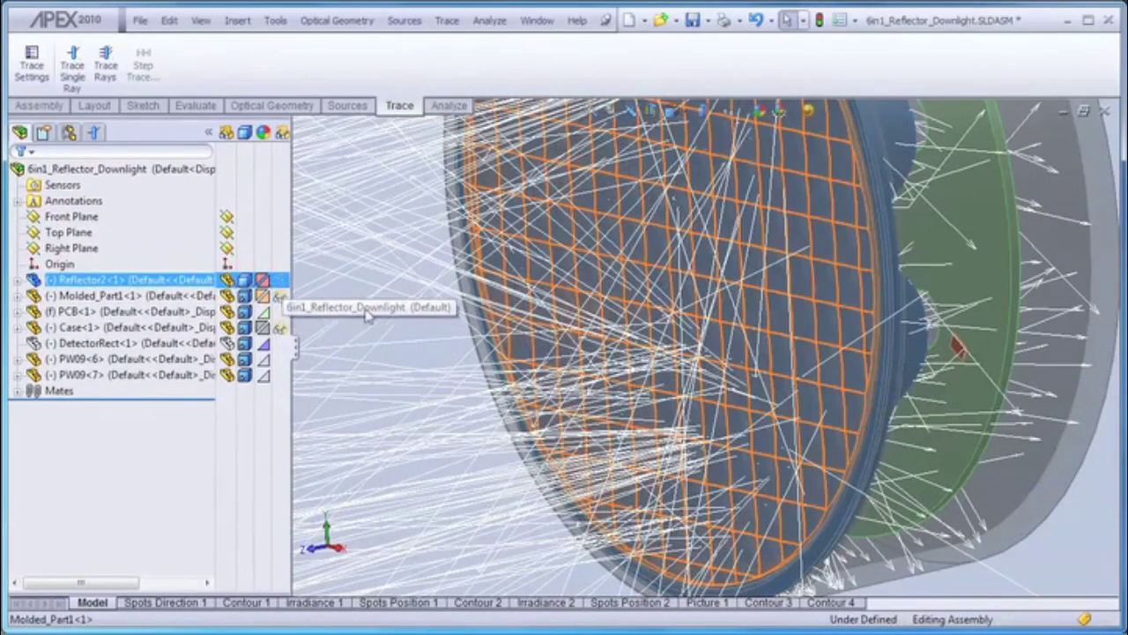
{"action": "middle_click_drag", "start_coordinate": [470, 465], "coordinate": [422, 462]}
{"action": "middle_click_drag", "start_coordinate": [407, 346], "coordinate": [565, 446]}
{"action": "middle_click_drag", "start_coordinate": [615, 493], "coordinate": [541, 503]}
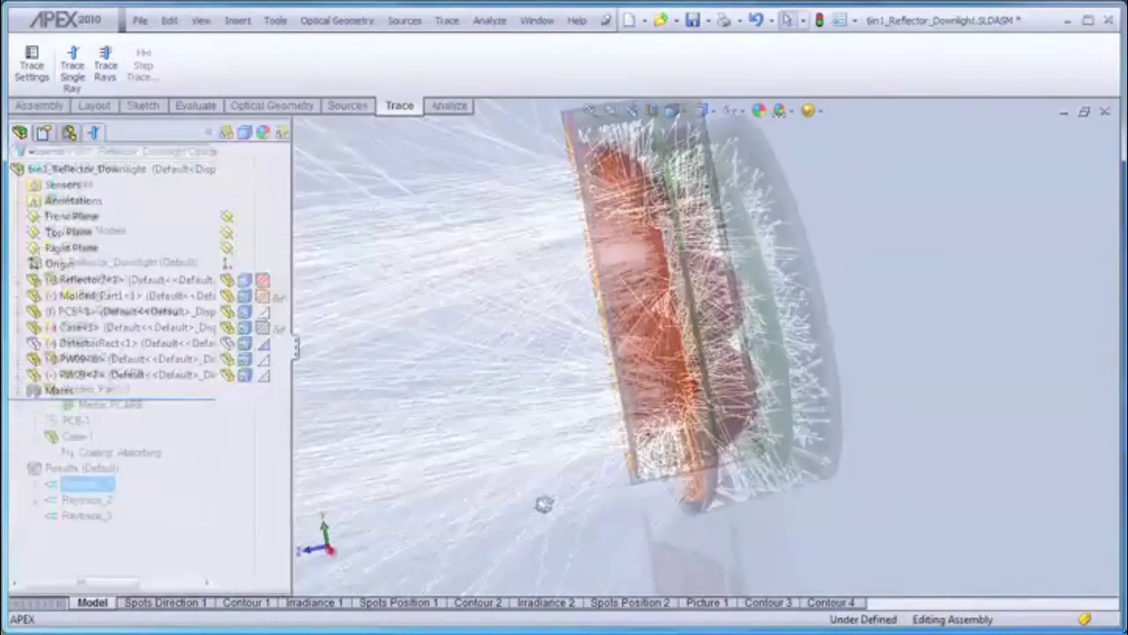
{"action": "middle_click_drag", "start_coordinate": [541, 503], "coordinate": [492, 491]}
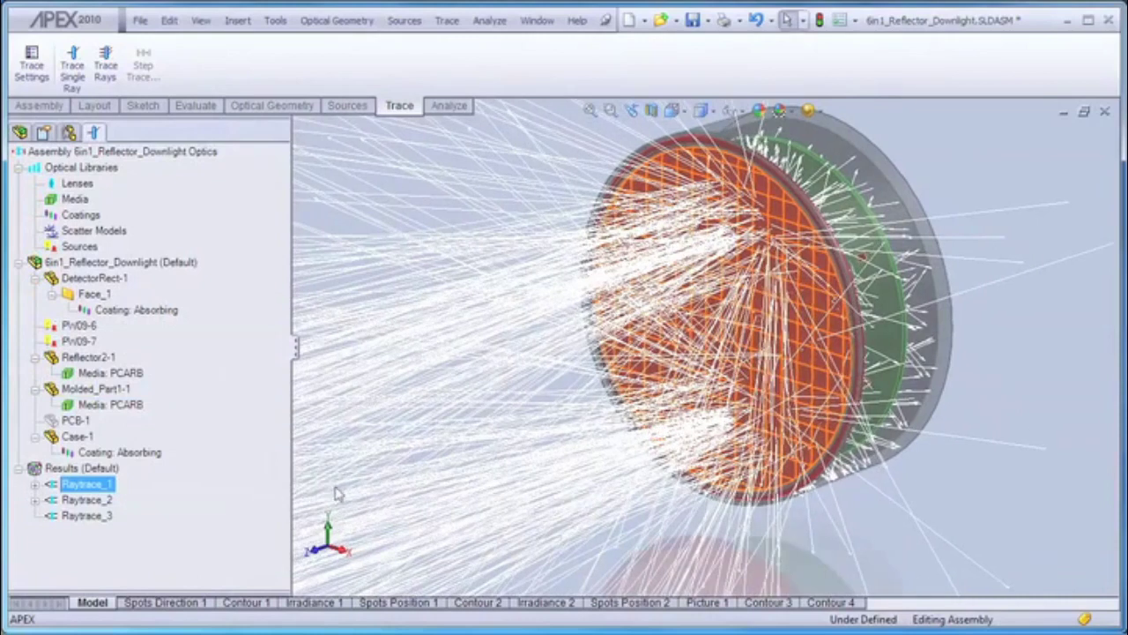
Step: View Raytrace_1's intensity plots Spots Direction 1, Picture 1 and Contour 4, tilting the contour plot to see its surface from above
{"action": "left_click", "coordinate": [35, 484]}
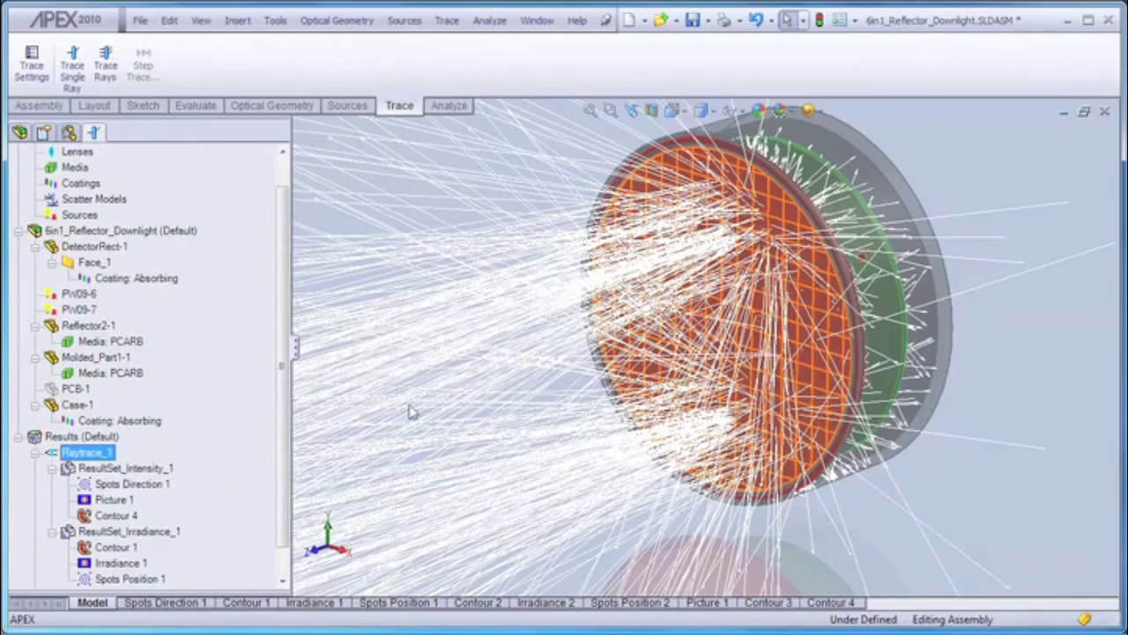
{"action": "double_click", "coordinate": [88, 485]}
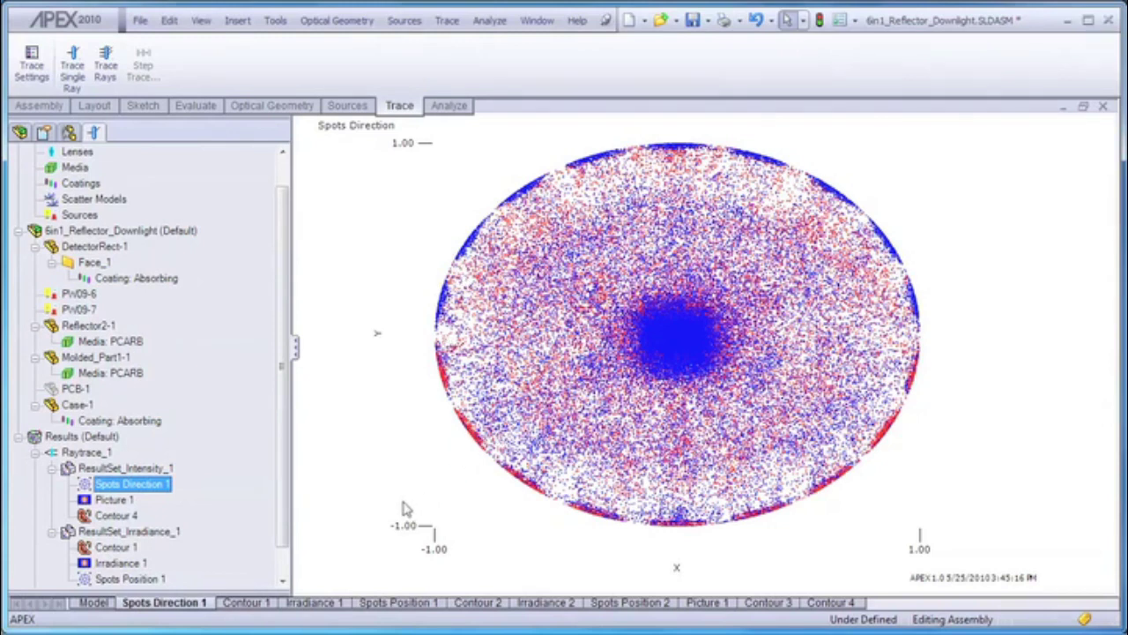
{"action": "left_click", "coordinate": [88, 500]}
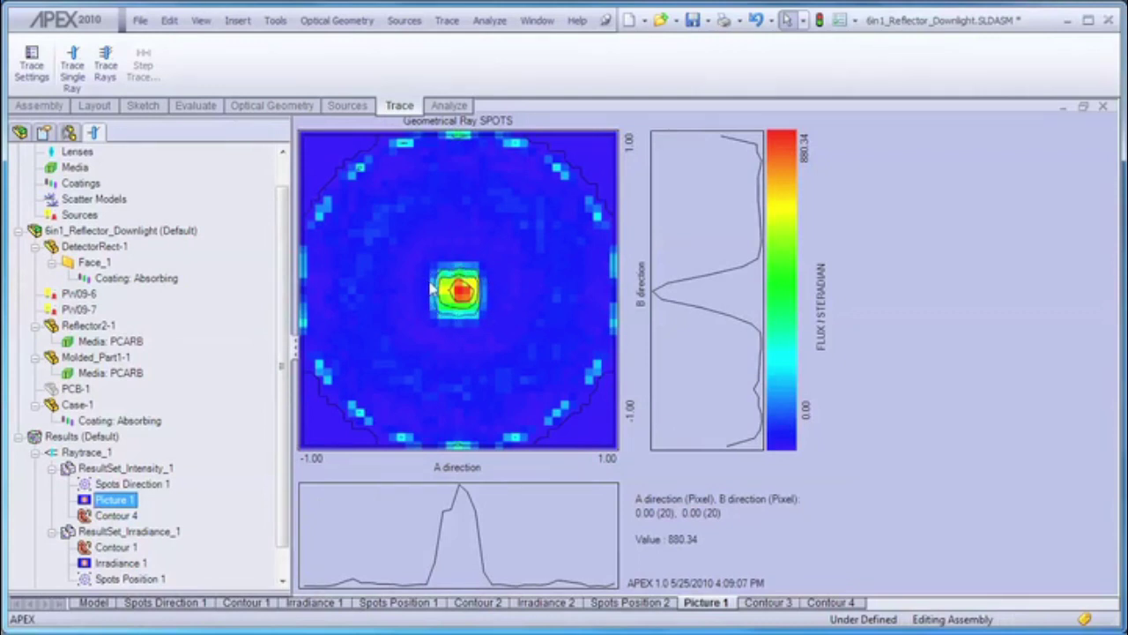
{"action": "left_click", "coordinate": [88, 516]}
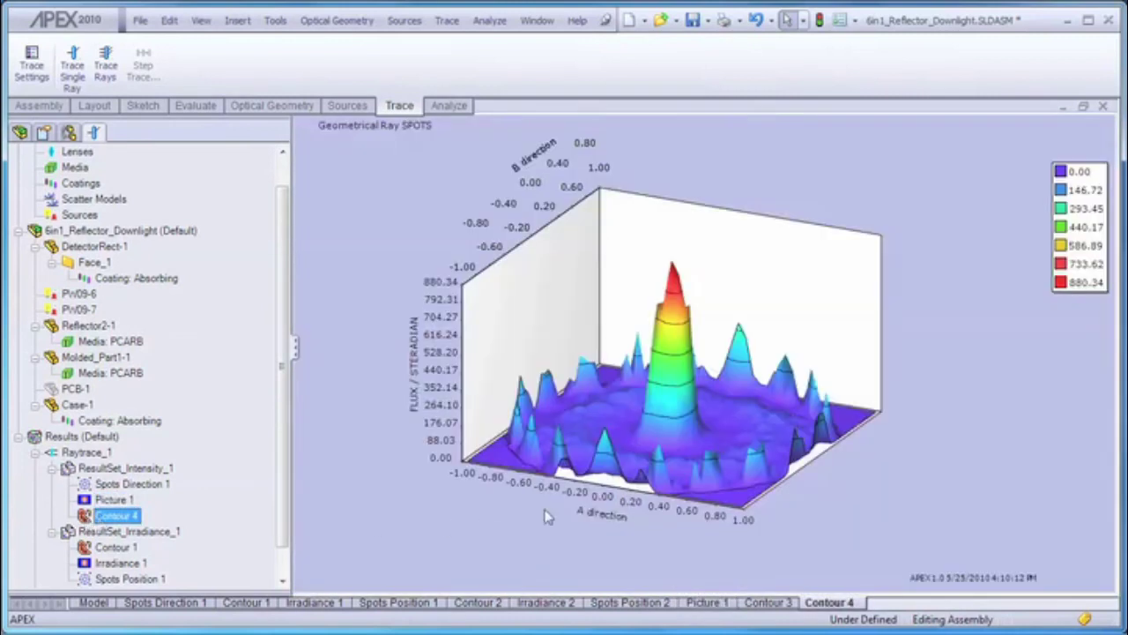
{"action": "left_click_drag", "start_coordinate": [657, 548], "coordinate": [803, 523]}
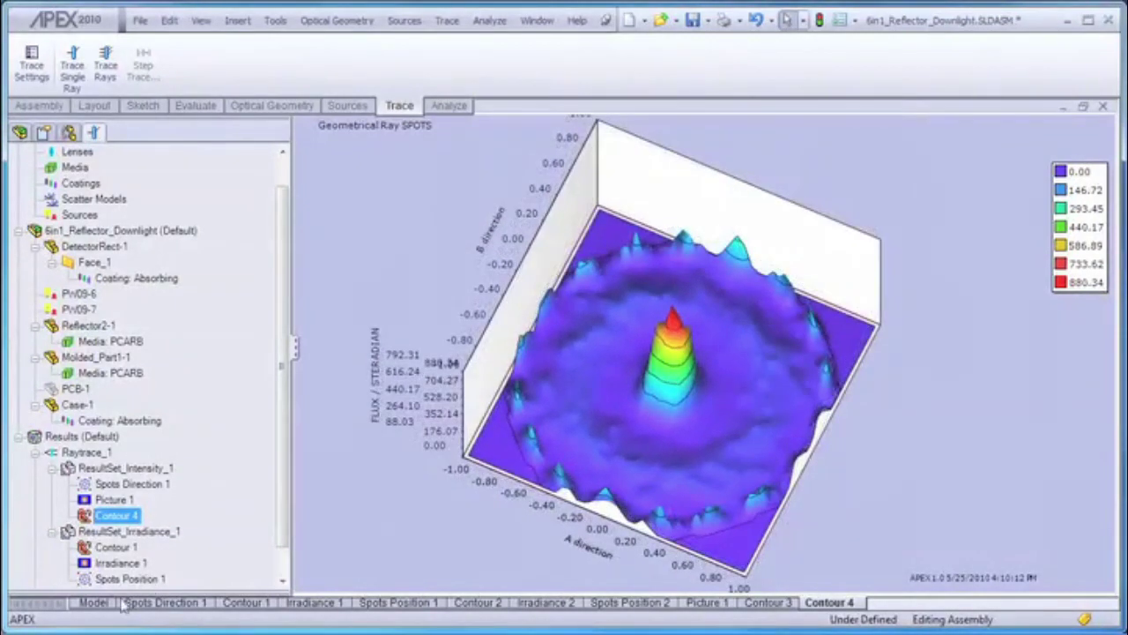
Step: Return to the model, show the hidden DetectorRect component in the rays' path and select its face
{"action": "left_click", "coordinate": [92, 603]}
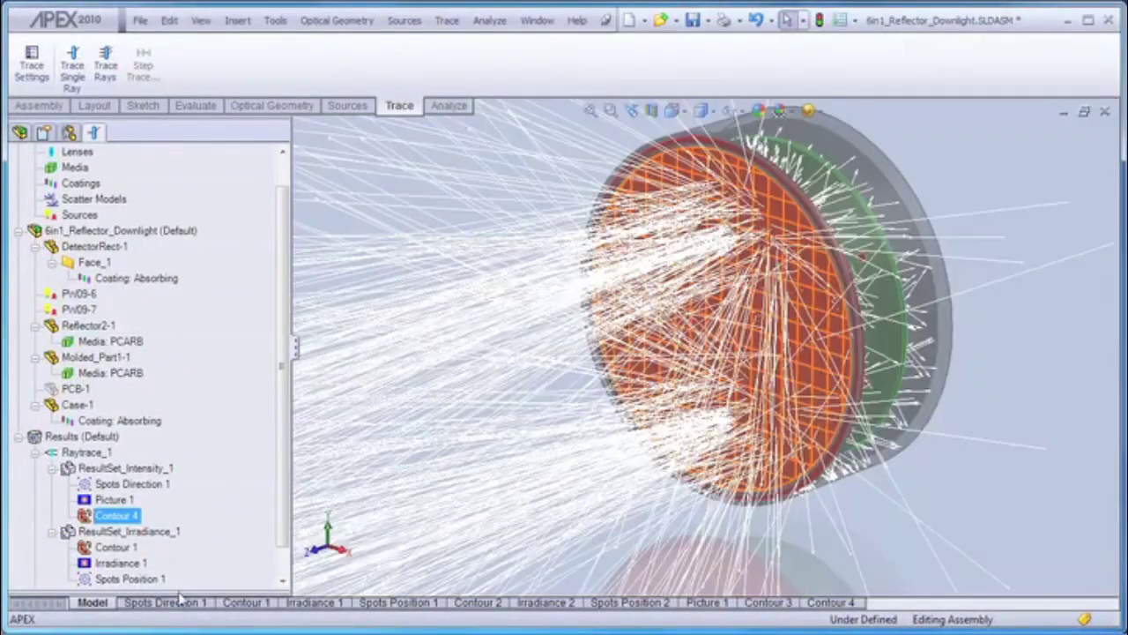
{"action": "middle_click_drag", "start_coordinate": [846, 527], "coordinate": [630, 369]}
{"action": "scroll", "coordinate": [628, 368], "scroll_direction": "up", "scroll_amount": 6}
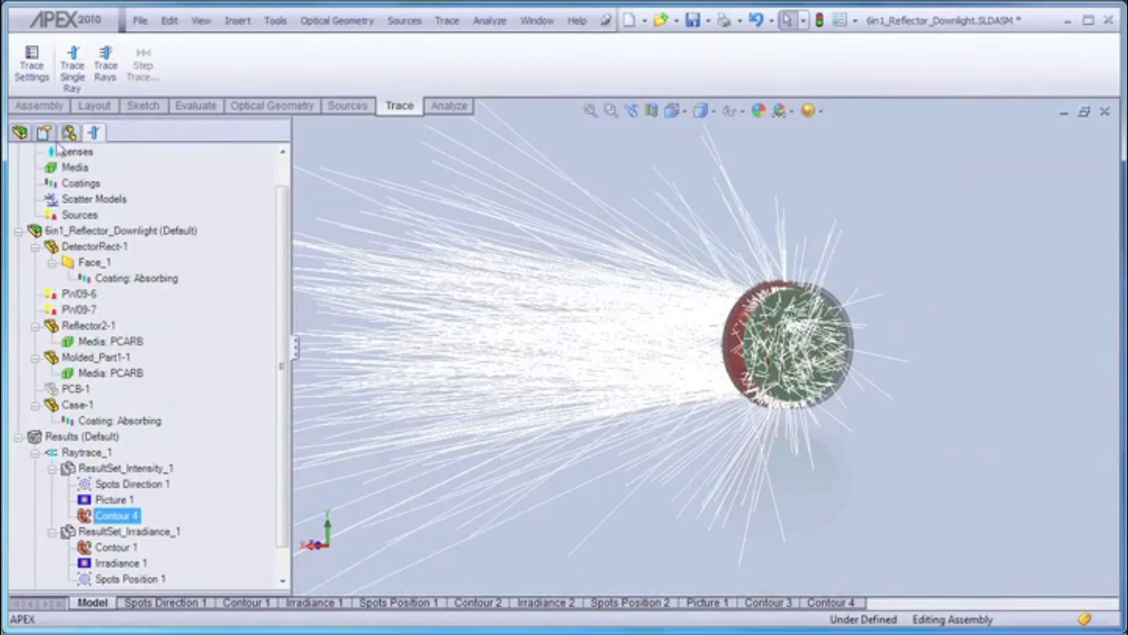
{"action": "left_click", "coordinate": [20, 133]}
{"action": "left_click", "coordinate": [67, 280]}
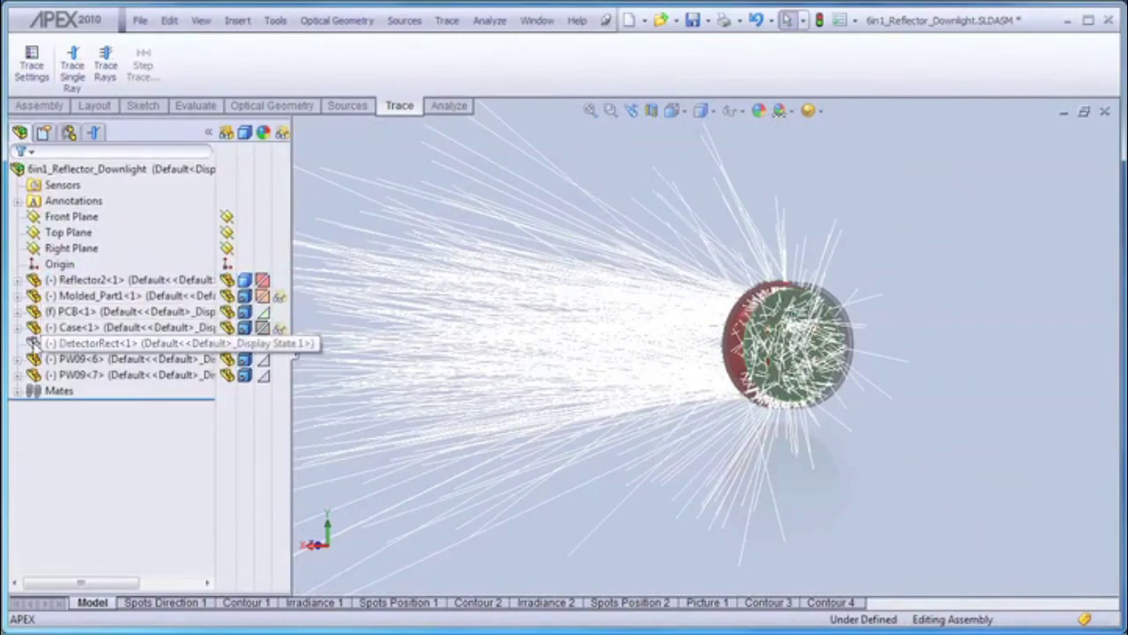
{"action": "left_click", "coordinate": [33, 343]}
{"action": "left_click", "coordinate": [68, 298]}
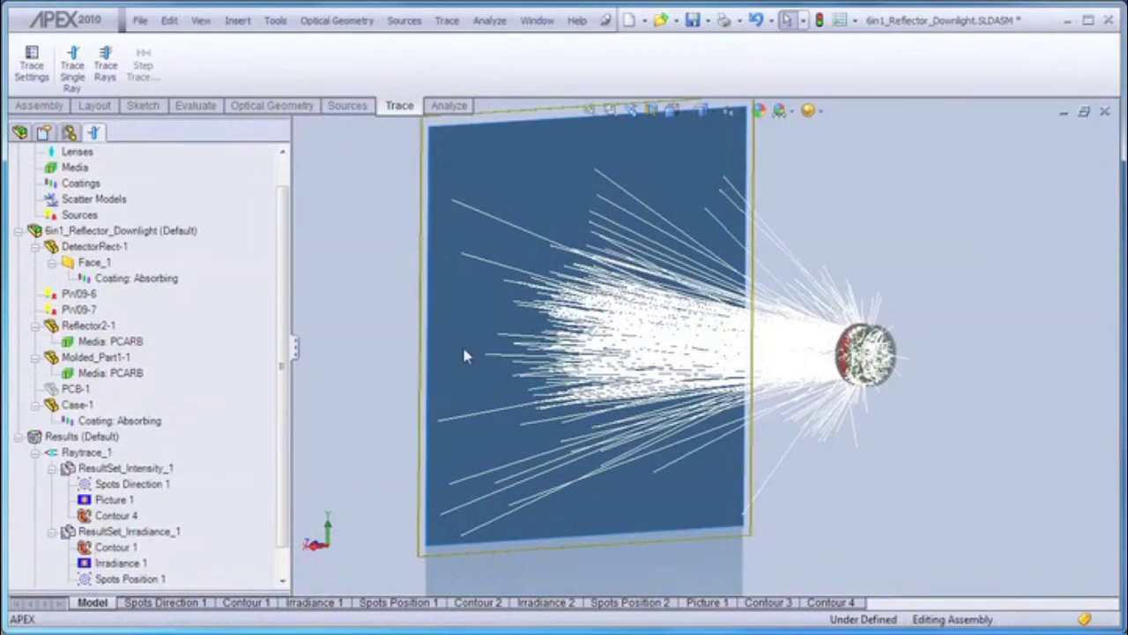
{"action": "left_click", "coordinate": [466, 356]}
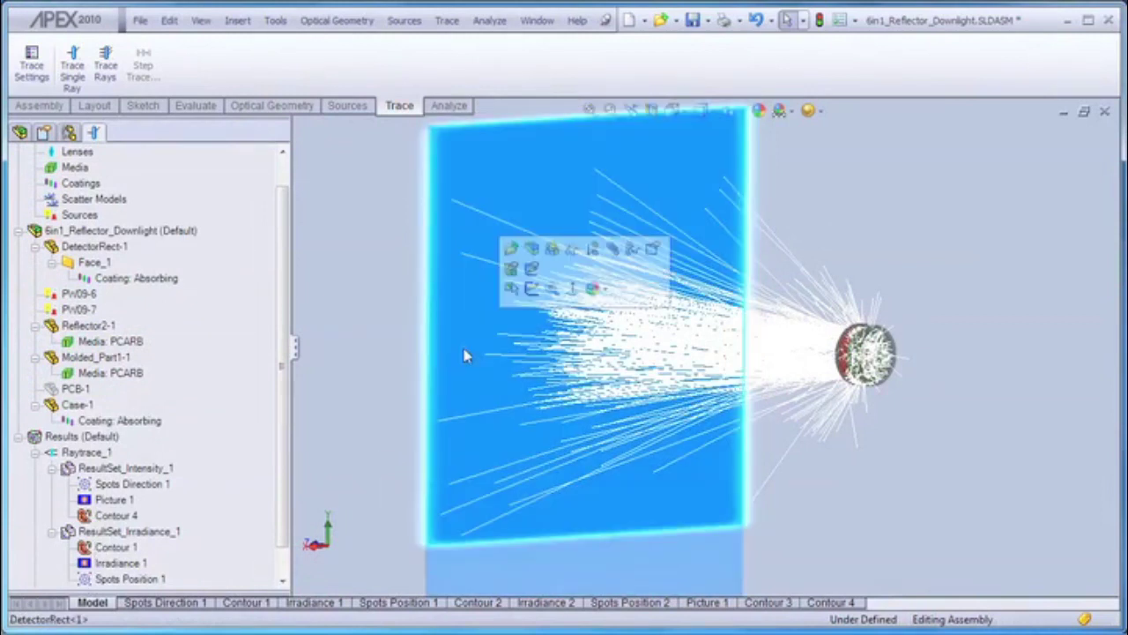
Step: View Raytrace_1's irradiance plots Spots Position 1, Irradiance 1 and Contour 1, rotating the contour plot to see its surface from above and the side
{"action": "double_click", "coordinate": [85, 582]}
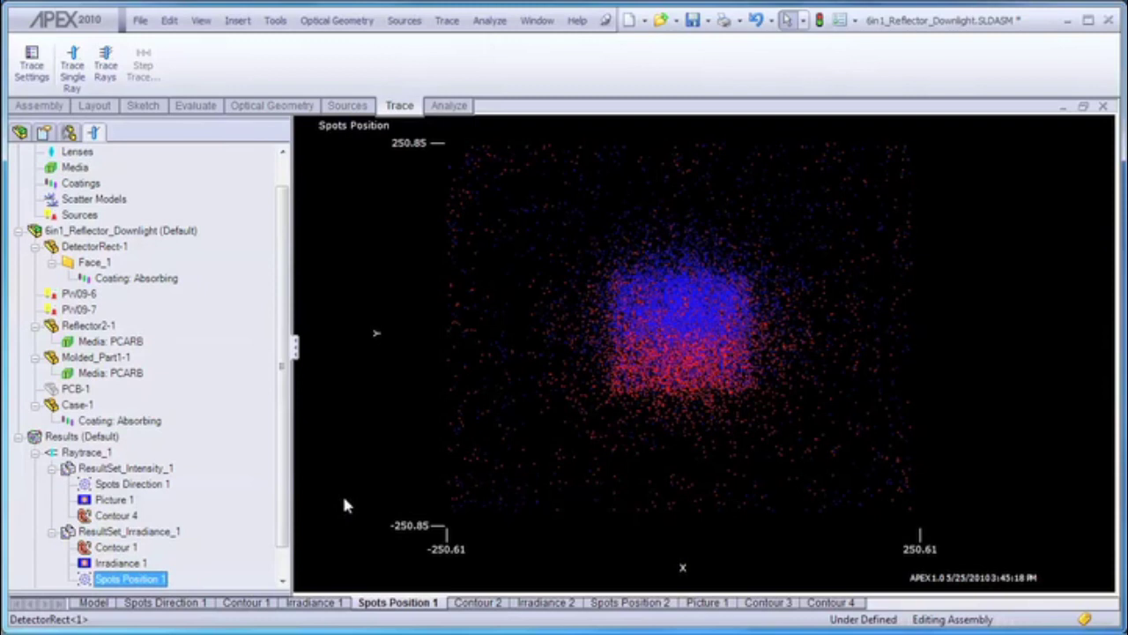
{"action": "left_click", "coordinate": [88, 563]}
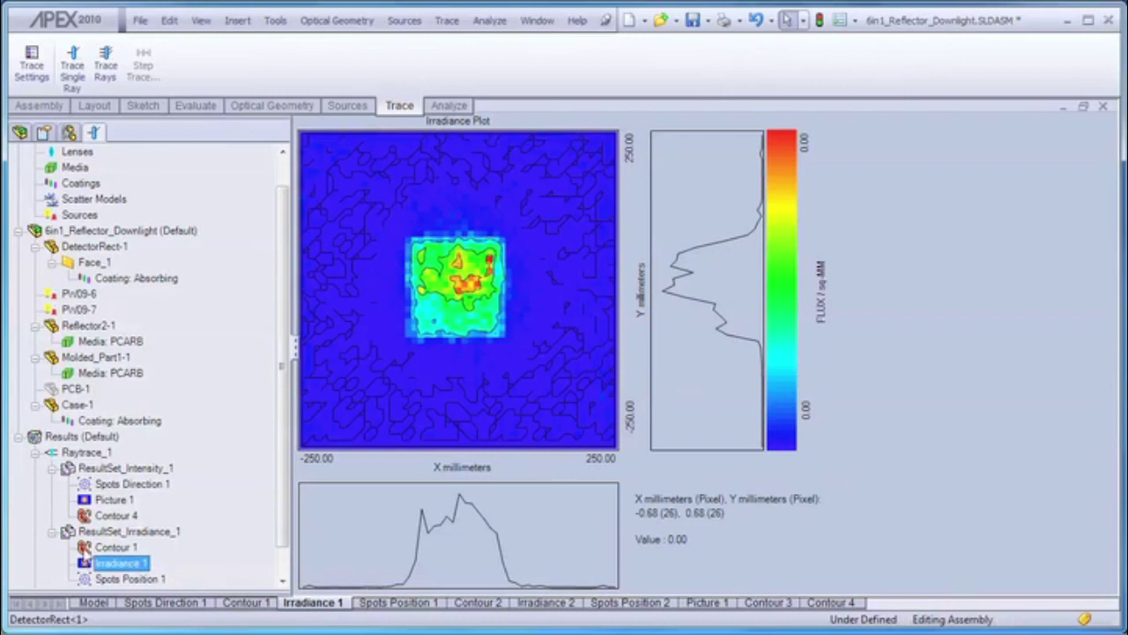
{"action": "left_click", "coordinate": [115, 547]}
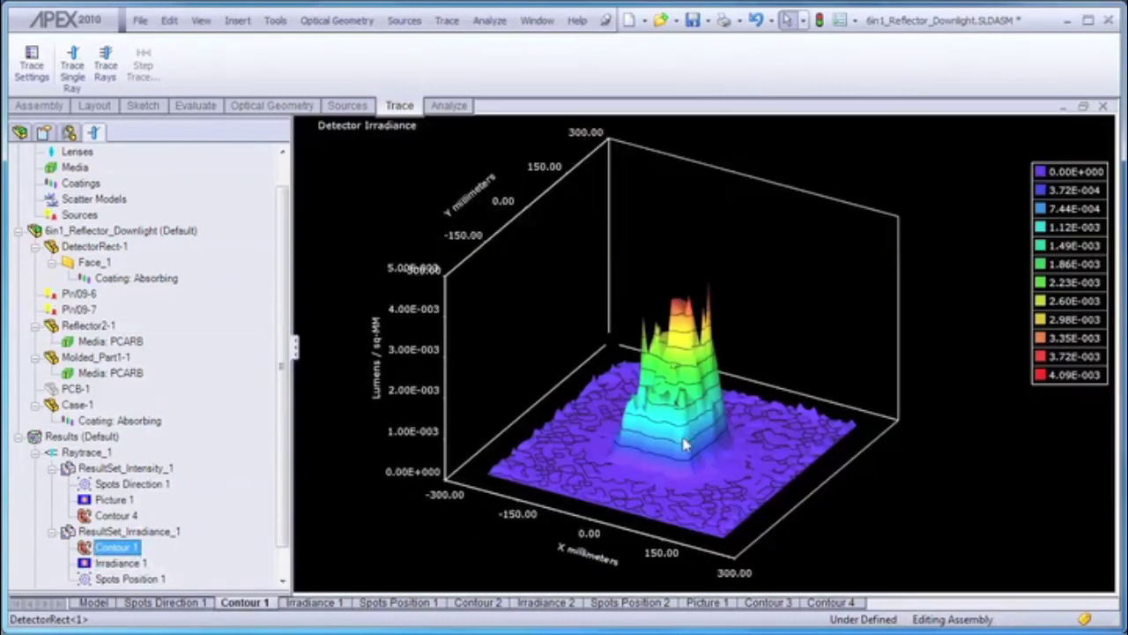
{"action": "left_click_drag", "start_coordinate": [696, 445], "coordinate": [696, 555]}
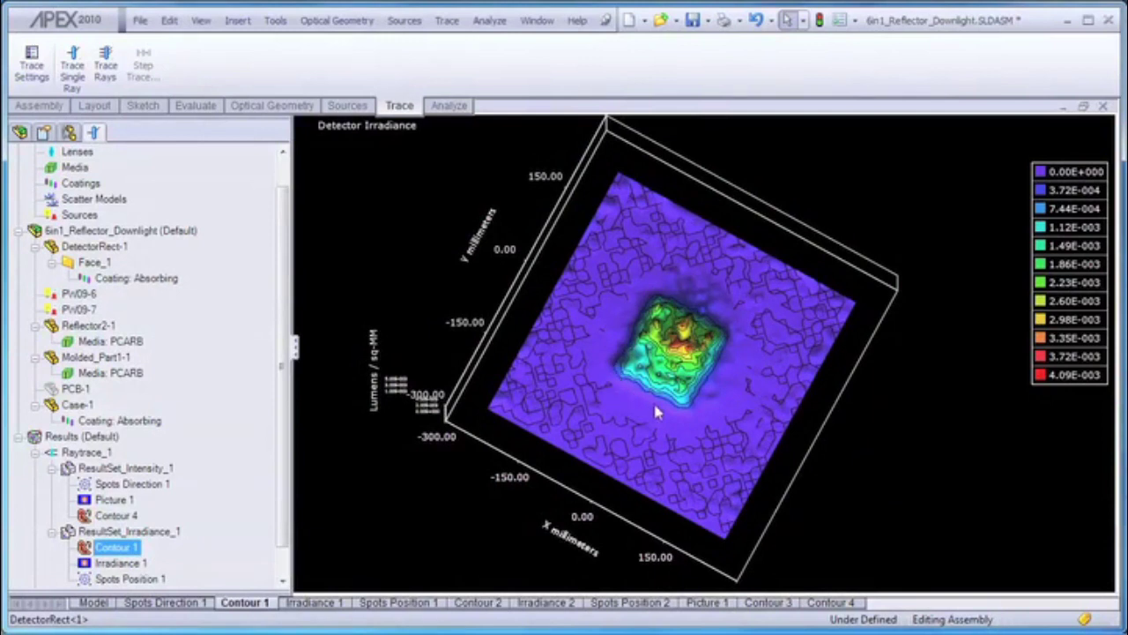
{"action": "left_click_drag", "start_coordinate": [693, 411], "coordinate": [708, 300]}
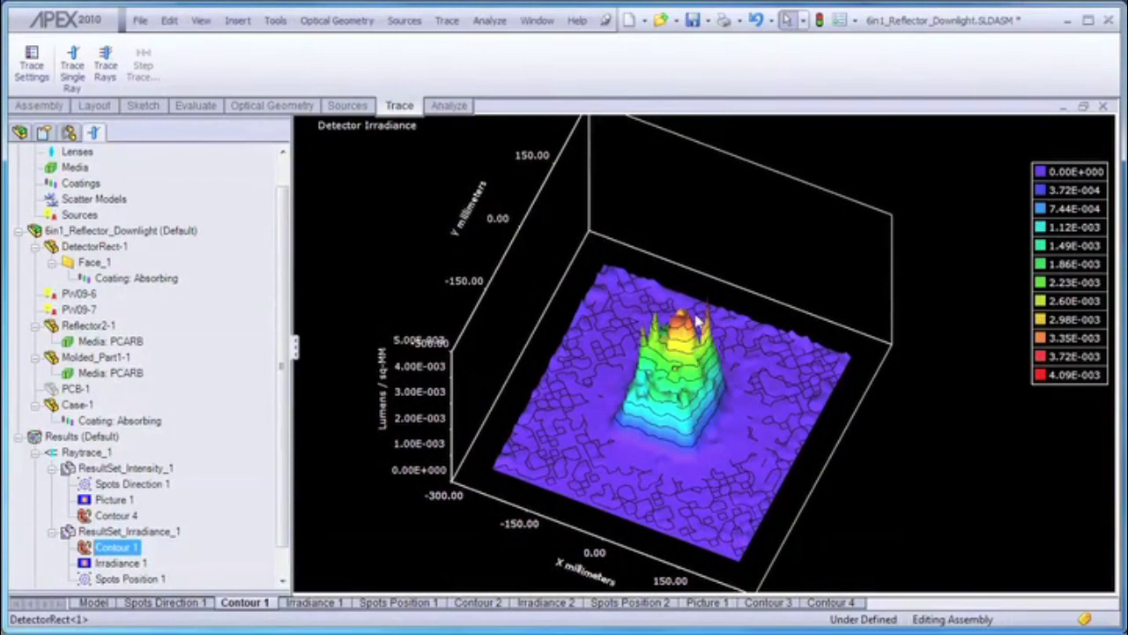
{"action": "left_click_drag", "start_coordinate": [683, 394], "coordinate": [573, 380]}
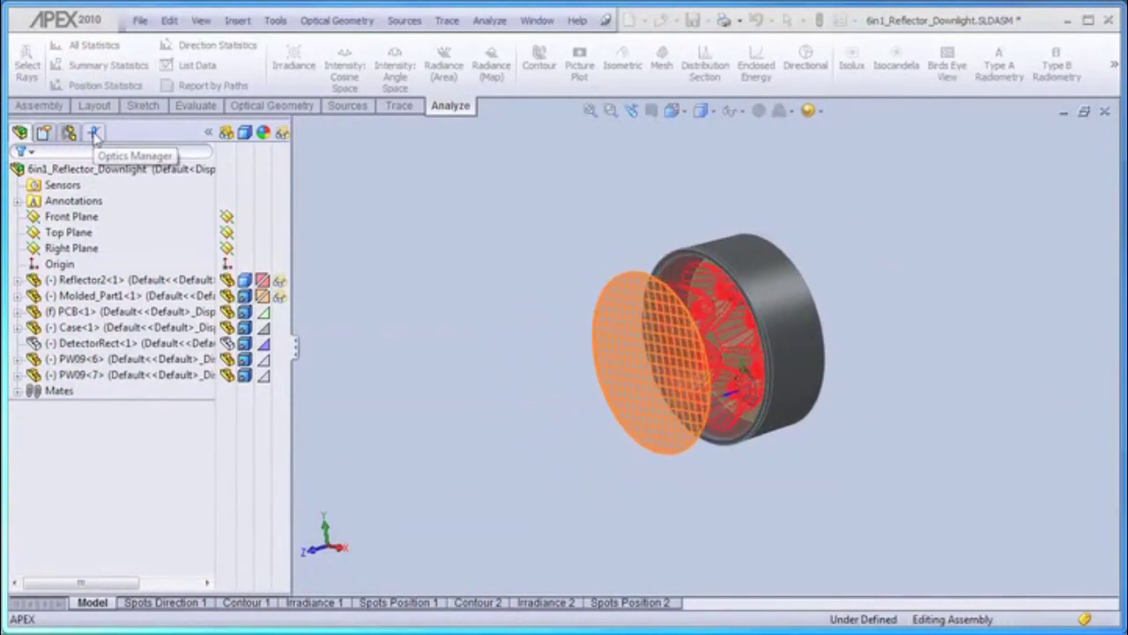
Step: Examine the traced rays inside the downlight model up close, from the side and from the front, through the transparent case
{"action": "left_click", "coordinate": [94, 132]}
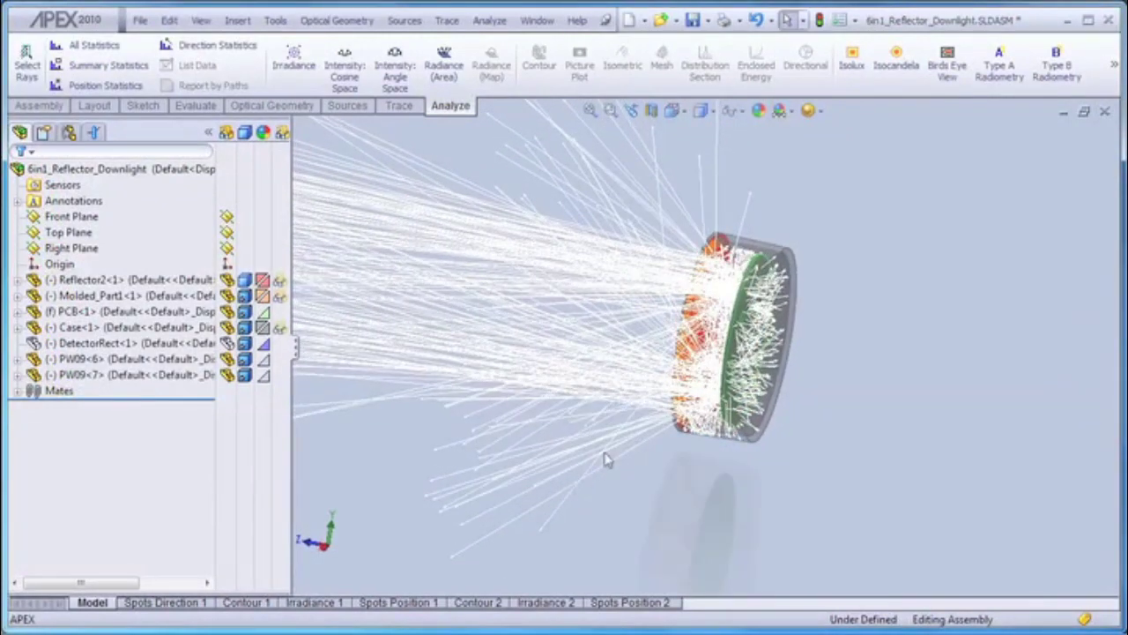
{"action": "scroll", "coordinate": [703, 347], "scroll_direction": "down", "scroll_amount": 5}
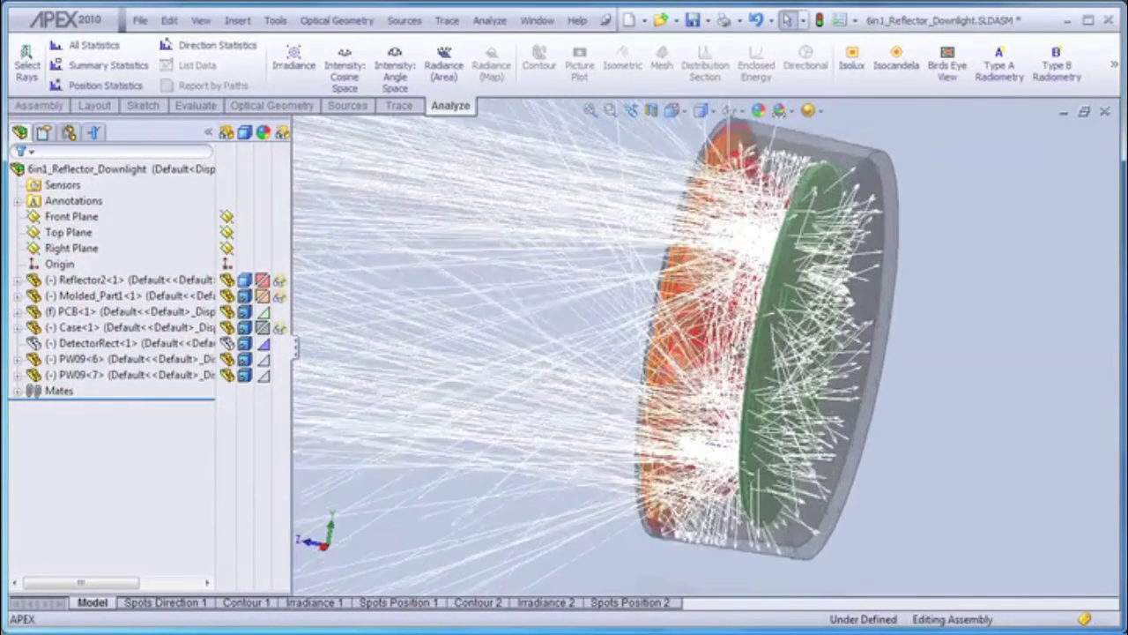
{"action": "scroll", "coordinate": [739, 351], "scroll_direction": "down", "scroll_amount": 2}
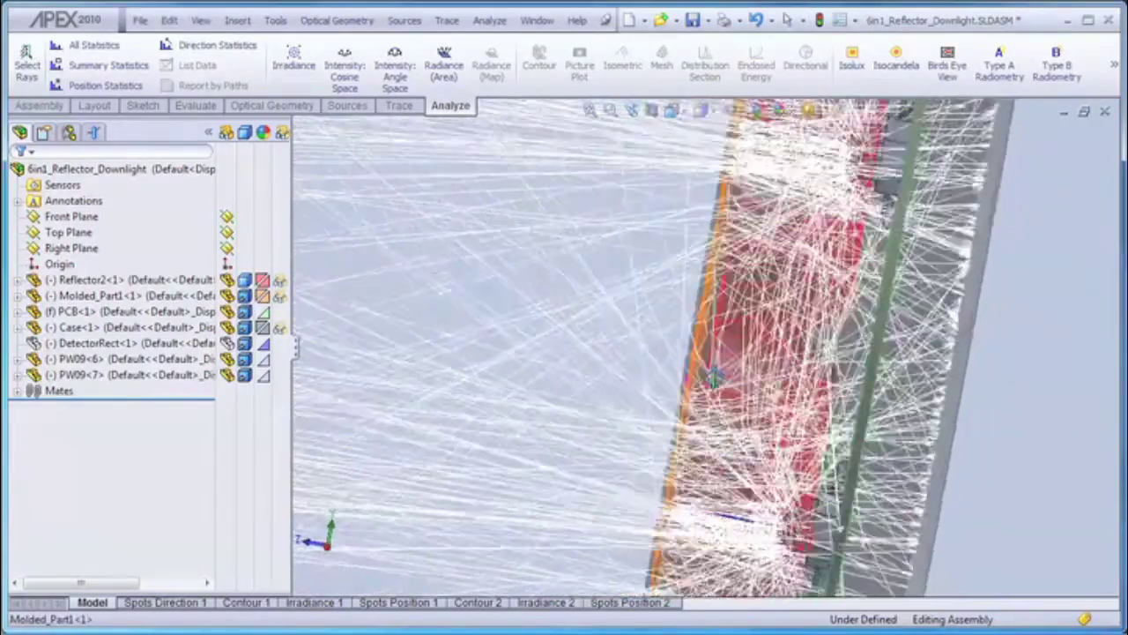
{"action": "middle_click_drag", "start_coordinate": [714, 377], "coordinate": [782, 456]}
{"action": "scroll", "coordinate": [781, 455], "scroll_direction": "up", "scroll_amount": 3}
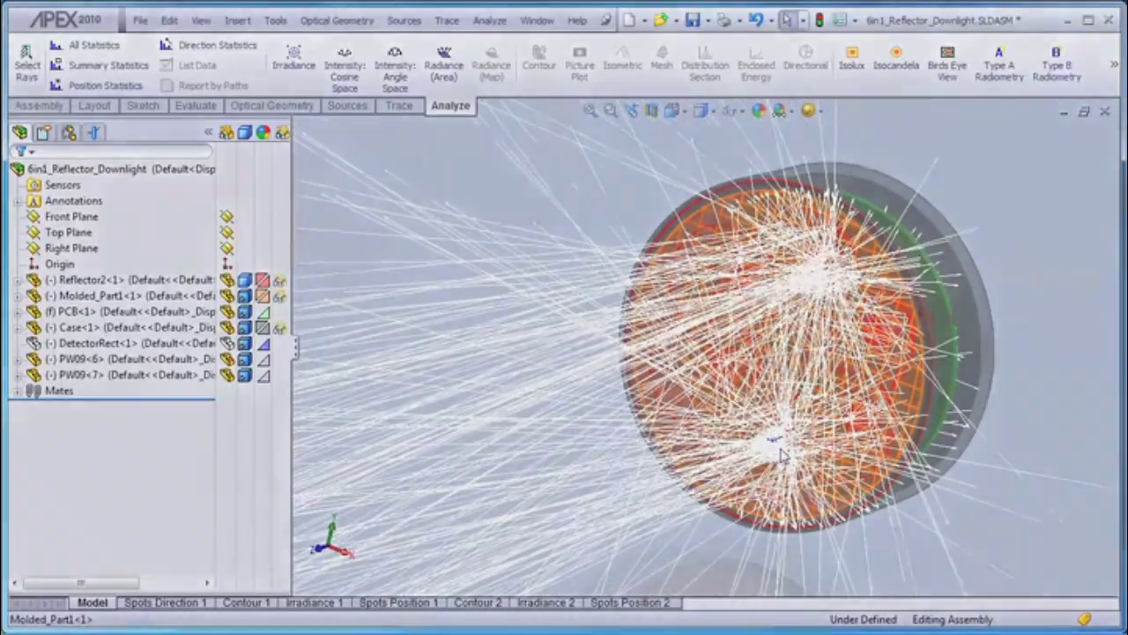